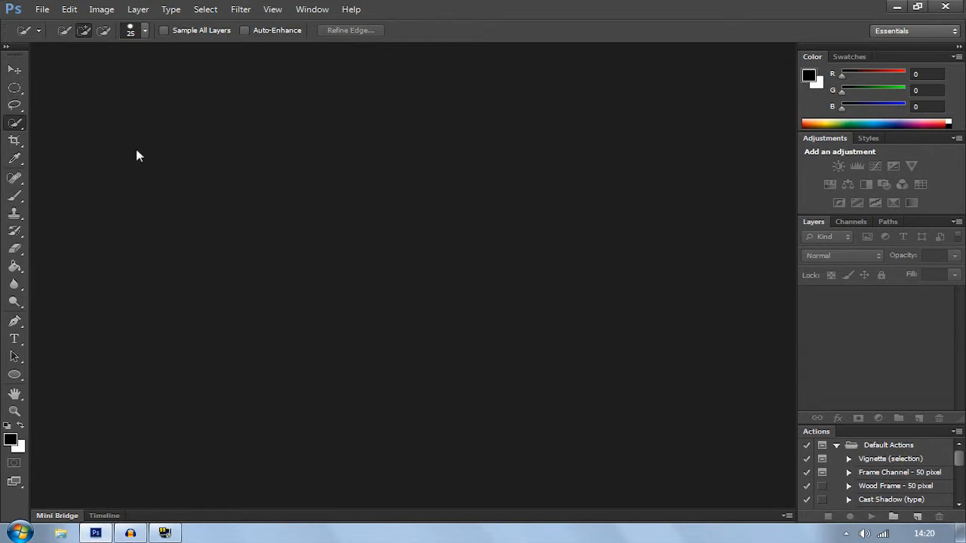
- Open the image DSCF5644 from the Tutorial Images folder
{"action": "left_click", "coordinate": [46, 10]}
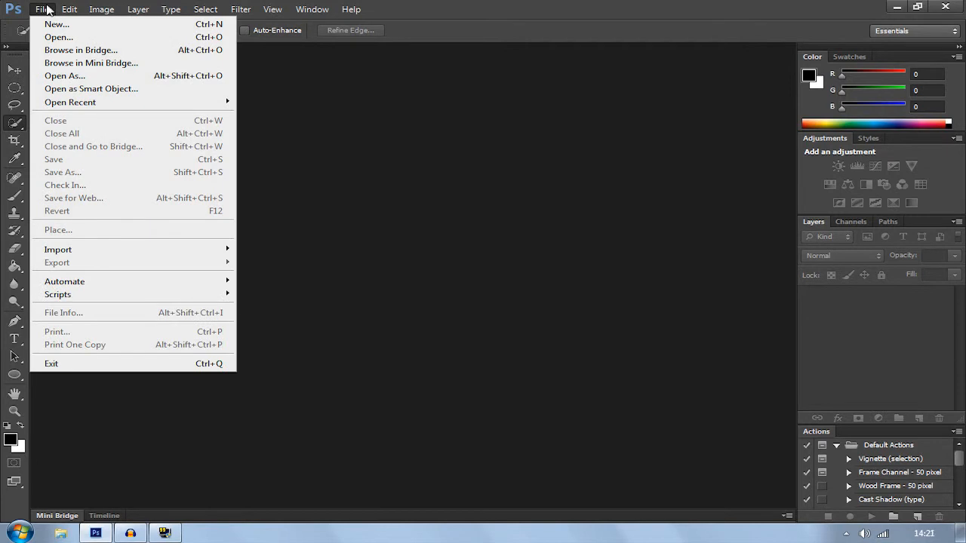
{"action": "left_click", "coordinate": [47, 38]}
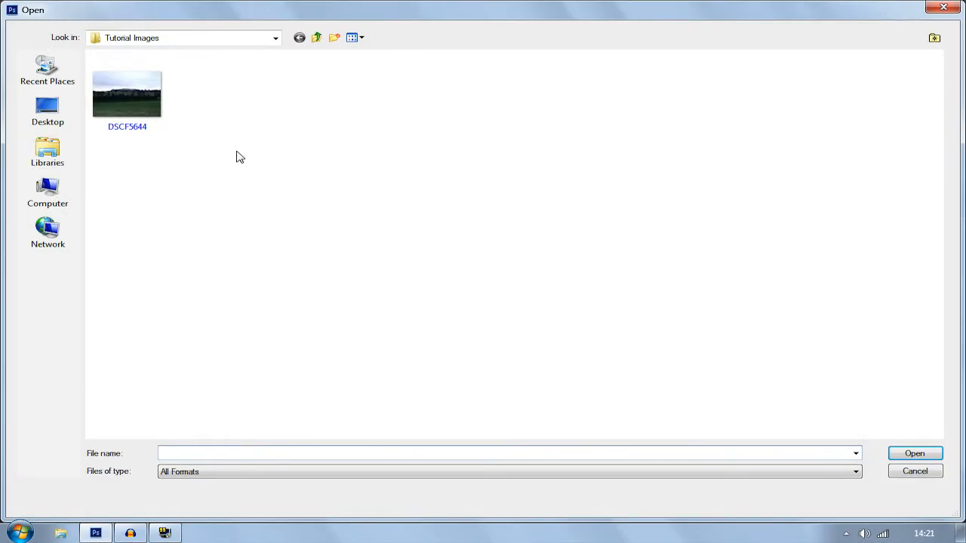
{"action": "left_click", "coordinate": [137, 95]}
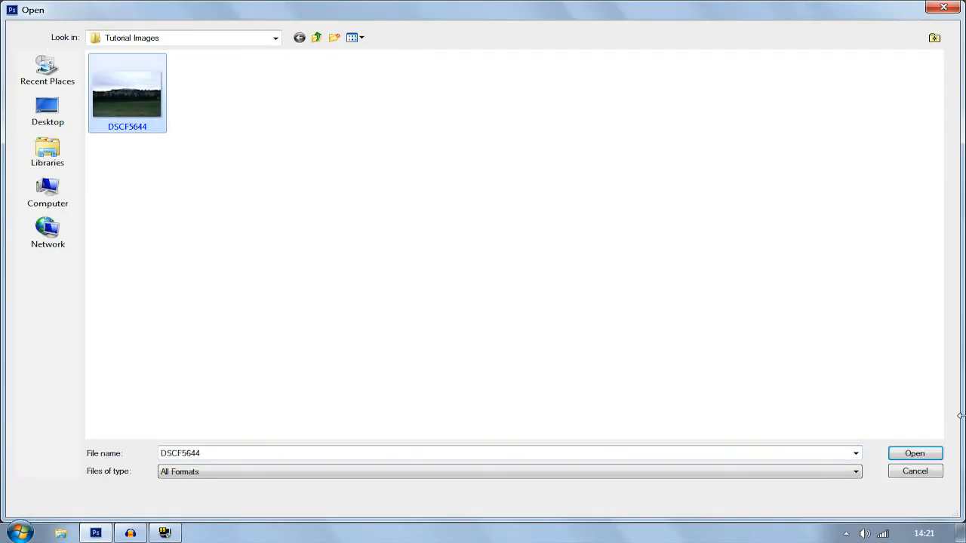
{"action": "left_click", "coordinate": [914, 453]}
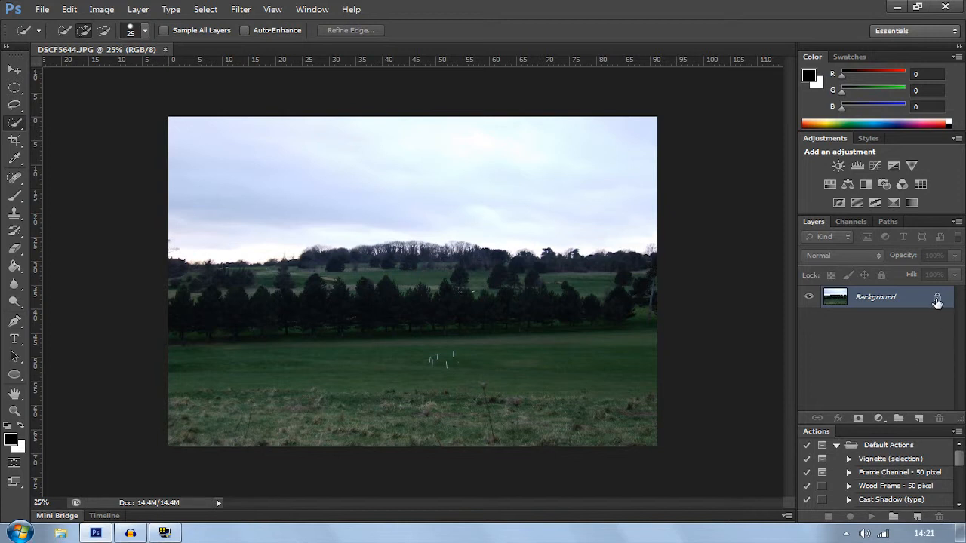
- Convert the locked Background into a regular layer with default settings and switch to full screen mode with the menu bar
{"action": "left_click_drag", "start_coordinate": [936, 302], "coordinate": [940, 417]}
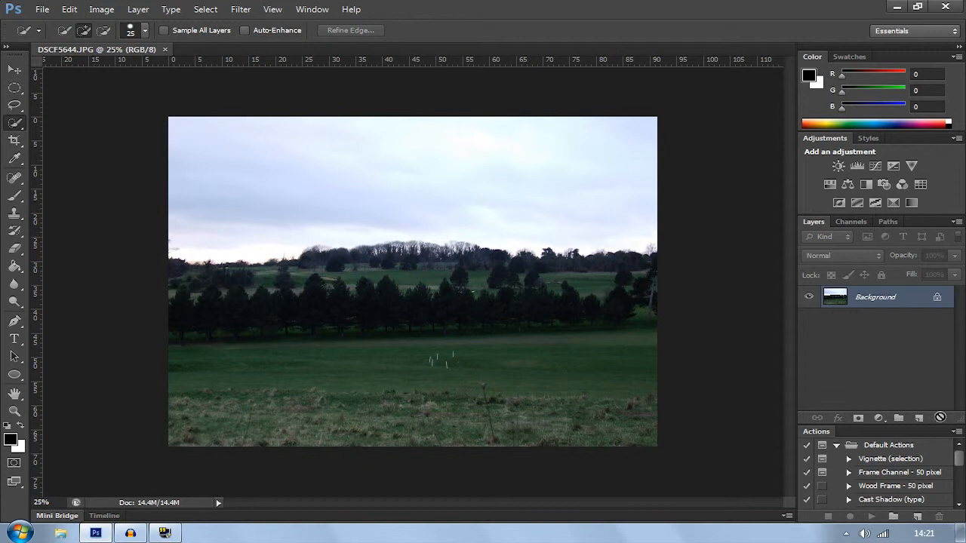
{"action": "double_click", "coordinate": [877, 298]}
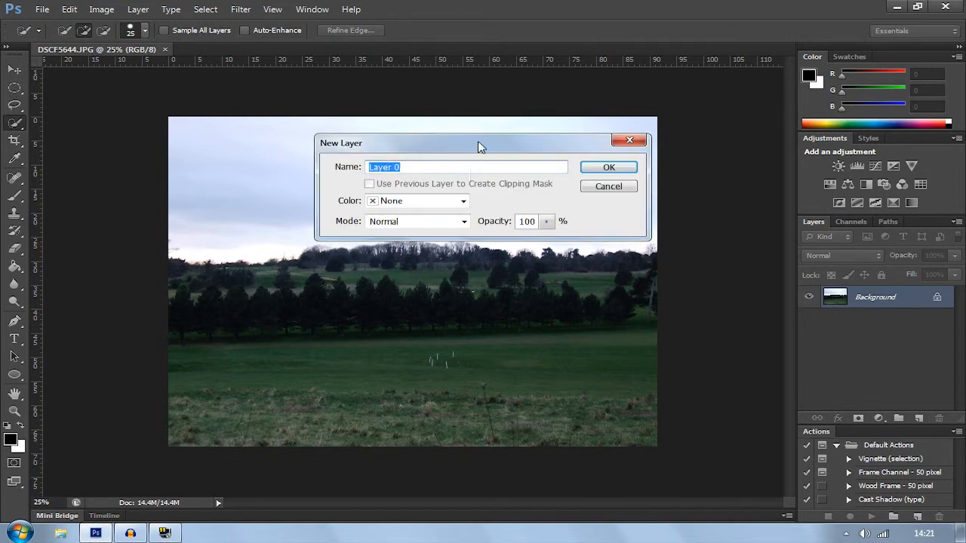
{"action": "left_click", "coordinate": [614, 167]}
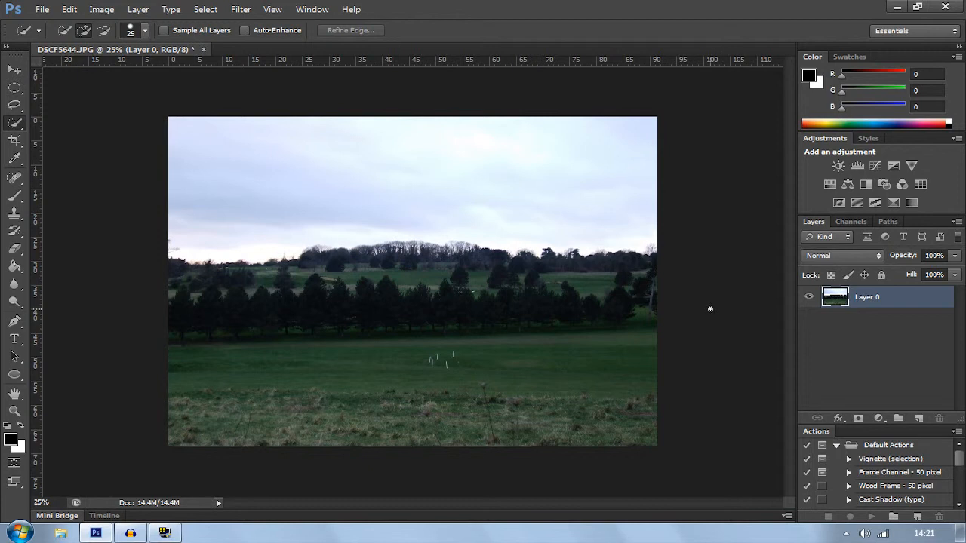
{"action": "key", "text": "f"}
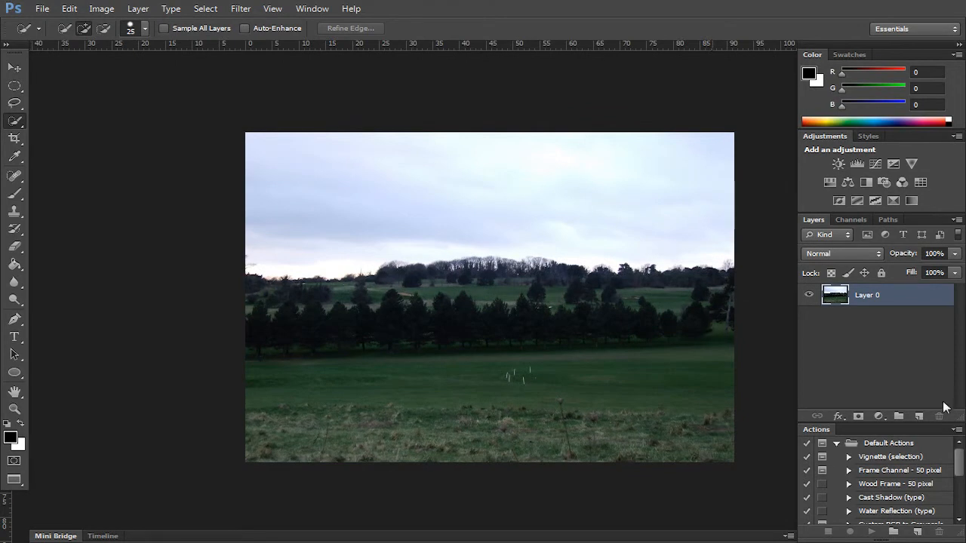
- Add a solid color fill layer in black (000000) above the photo layer
{"action": "left_click", "coordinate": [879, 417]}
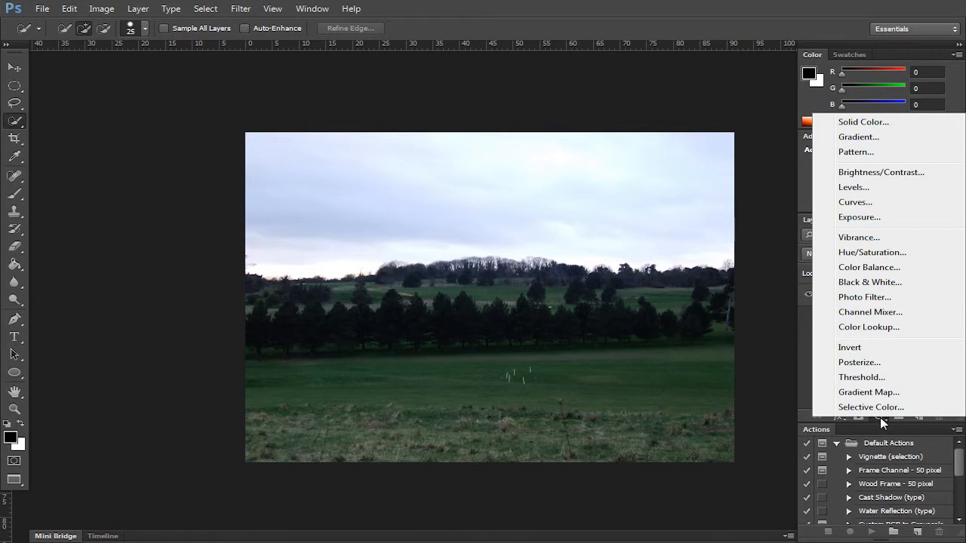
{"action": "left_click", "coordinate": [876, 125]}
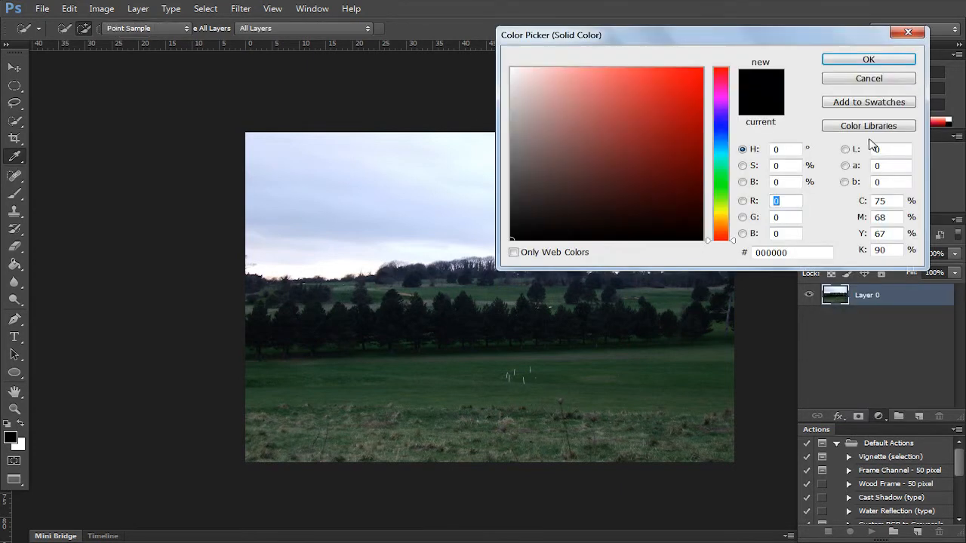
{"action": "left_click_drag", "start_coordinate": [697, 230], "coordinate": [729, 272]}
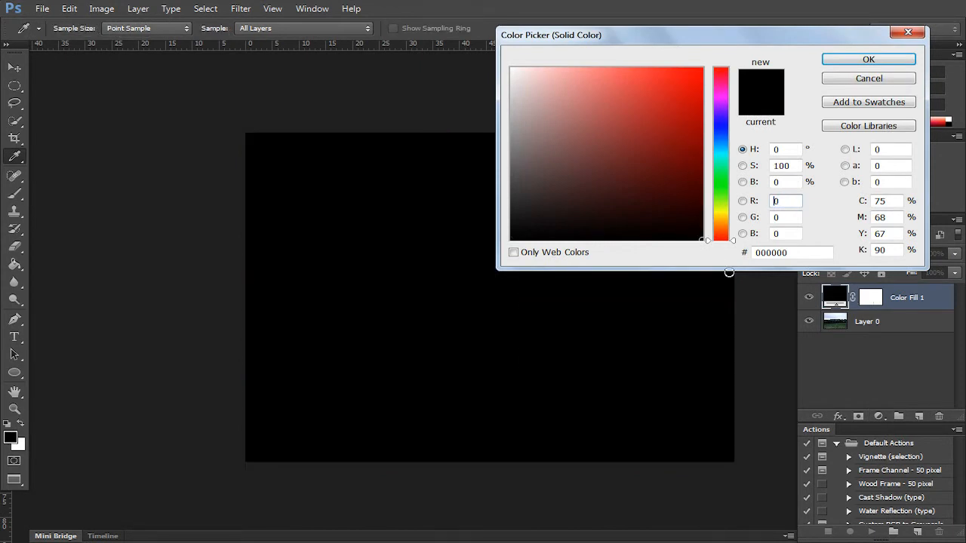
{"action": "left_click", "coordinate": [839, 62]}
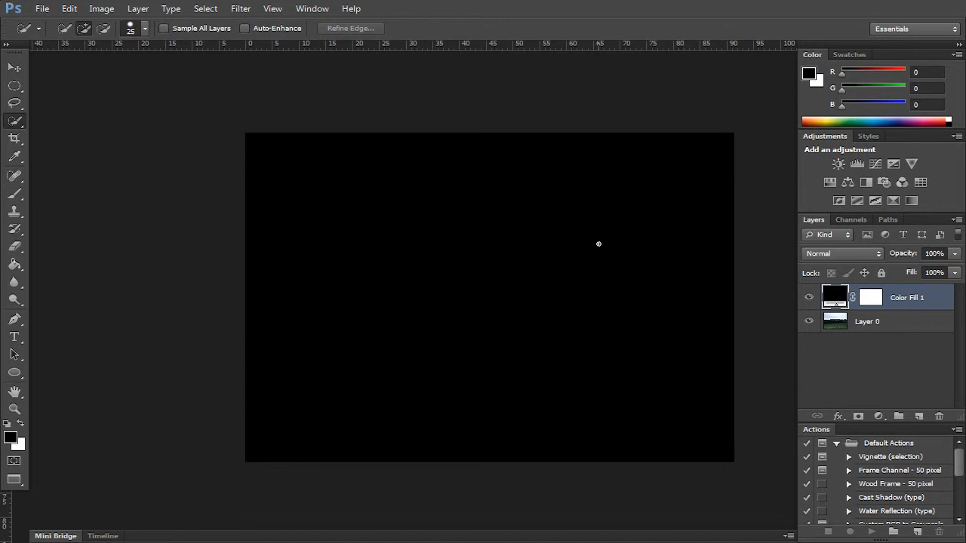
- Rasterize the black fill layer and apply Add Noise at 327.08% with Gaussian distribution and Monochromatic enabled
{"action": "left_click", "coordinate": [241, 9]}
{"action": "mouse_move", "coordinate": [291, 178]}
{"action": "left_click", "coordinate": [438, 169]}
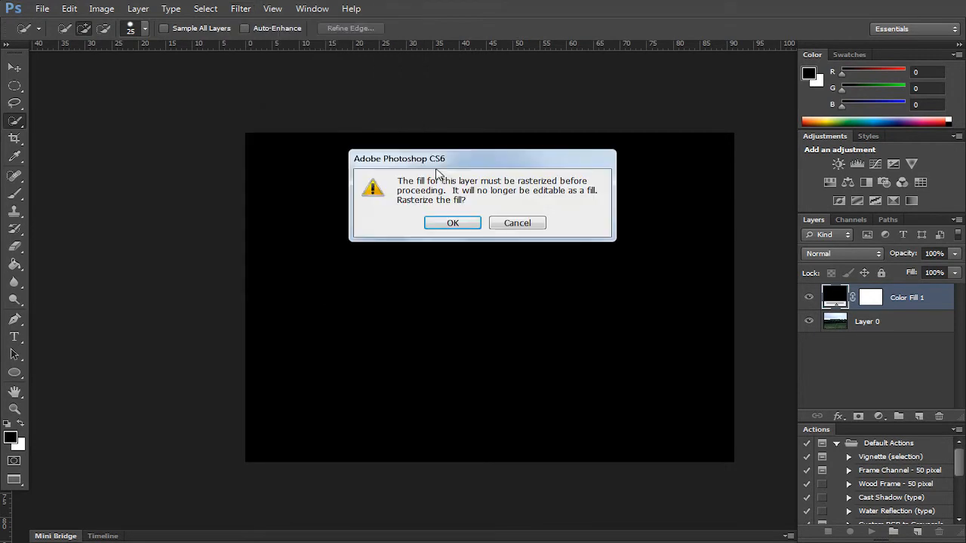
{"action": "left_click", "coordinate": [450, 223]}
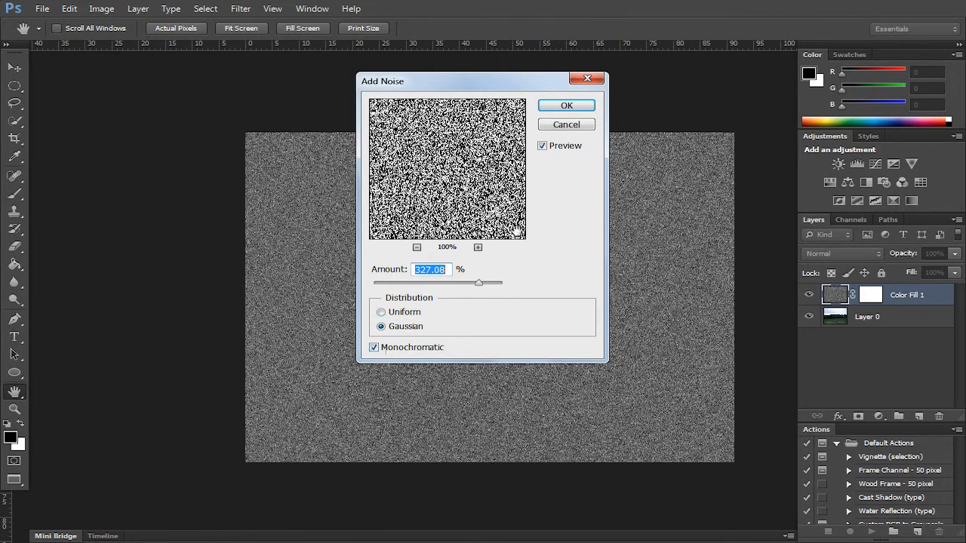
{"action": "left_click", "coordinate": [566, 110]}
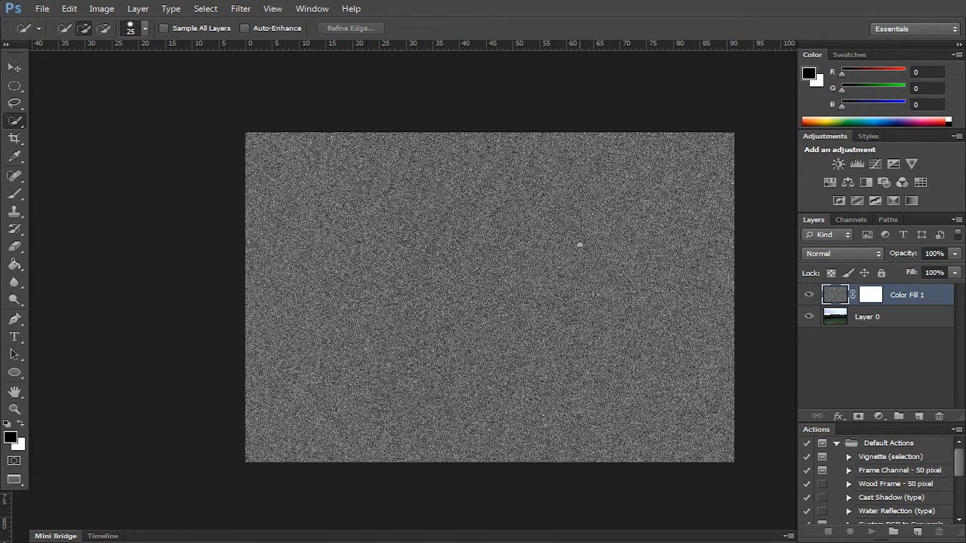
- Apply a Motion Blur to the noise layer with an angle of 60° and a distance of 15 pixels
{"action": "left_click", "coordinate": [243, 9]}
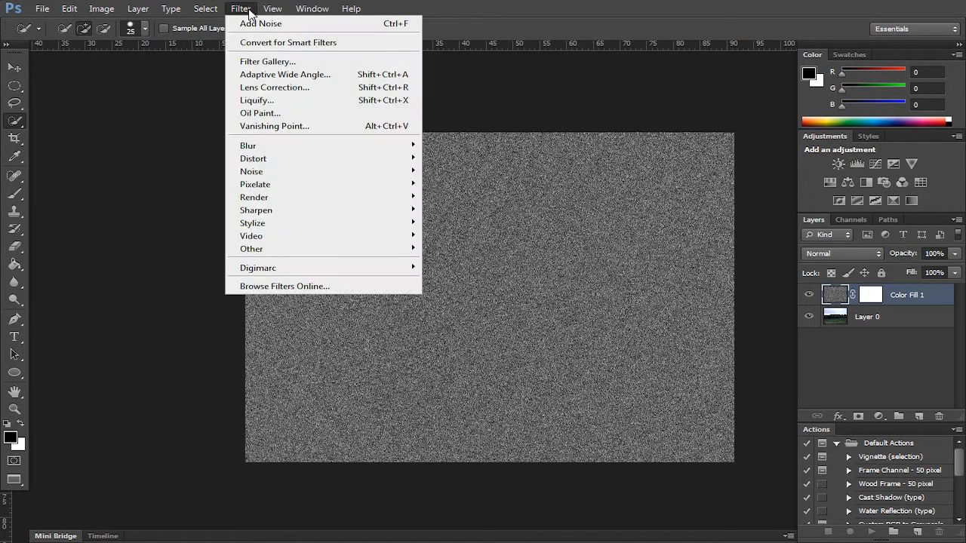
{"action": "mouse_move", "coordinate": [285, 148]}
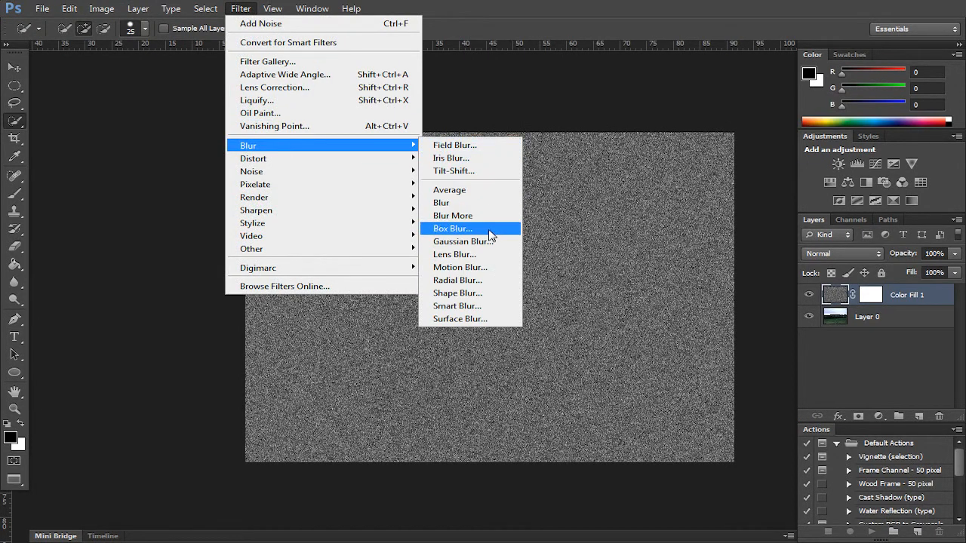
{"action": "left_click", "coordinate": [474, 268]}
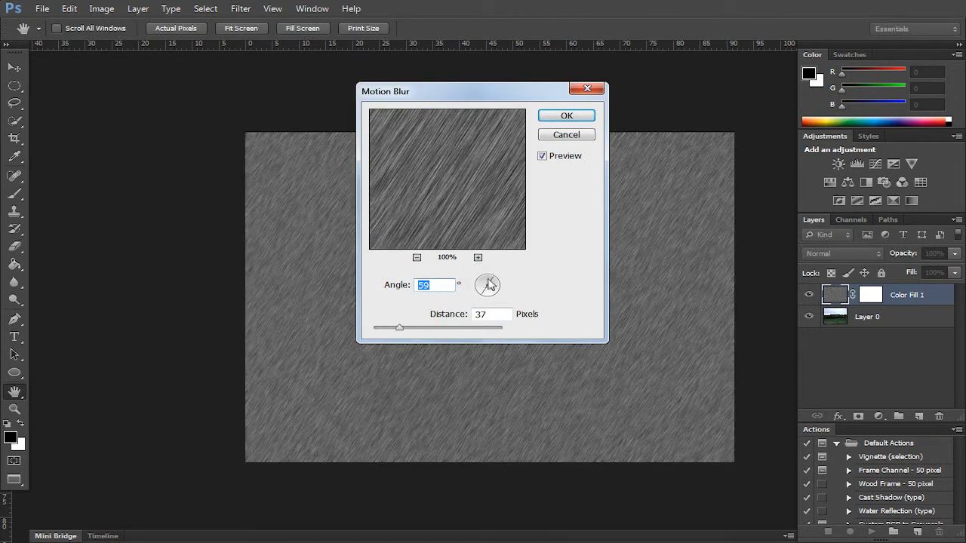
{"action": "left_click_drag", "start_coordinate": [492, 283], "coordinate": [516, 290]}
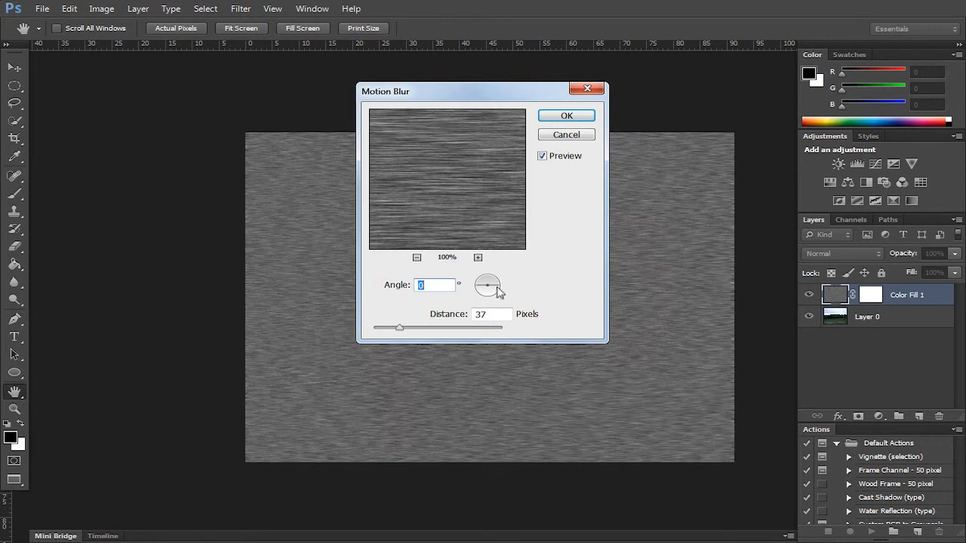
{"action": "left_click_drag", "start_coordinate": [496, 285], "coordinate": [510, 270]}
{"action": "type", "text": "60"}
{"action": "key", "text": "Tab"}
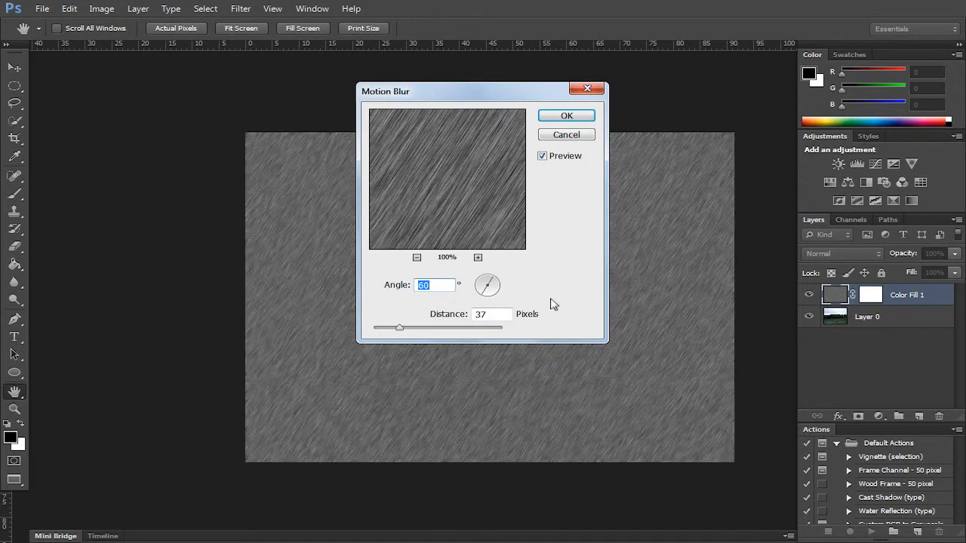
{"action": "mouse_move", "coordinate": [397, 333]}
{"action": "left_mouse_down"}
{"action": "mouse_move", "coordinate": [405, 330]}
{"action": "mouse_move", "coordinate": [383, 331]}
{"action": "left_mouse_up"}
{"action": "left_click", "coordinate": [384, 332]}
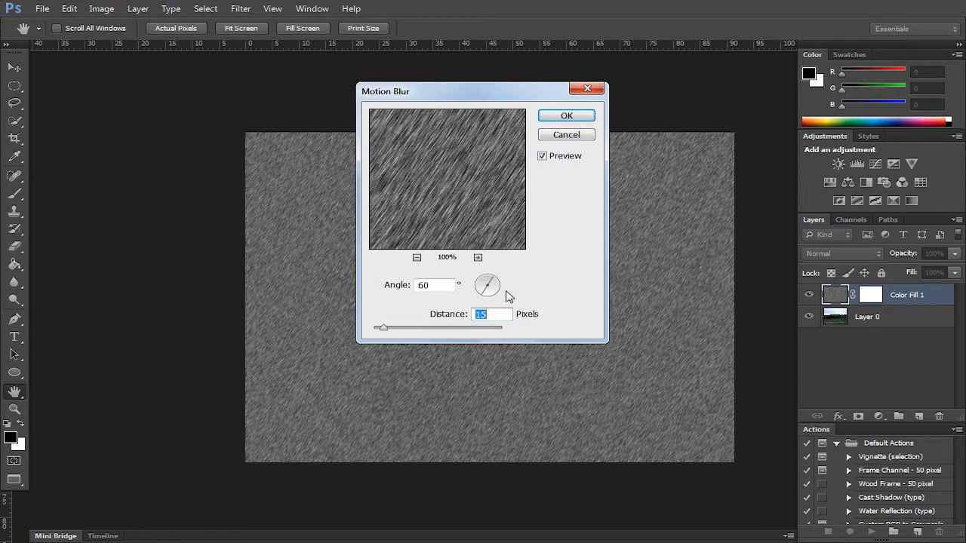
{"action": "left_click", "coordinate": [552, 117]}
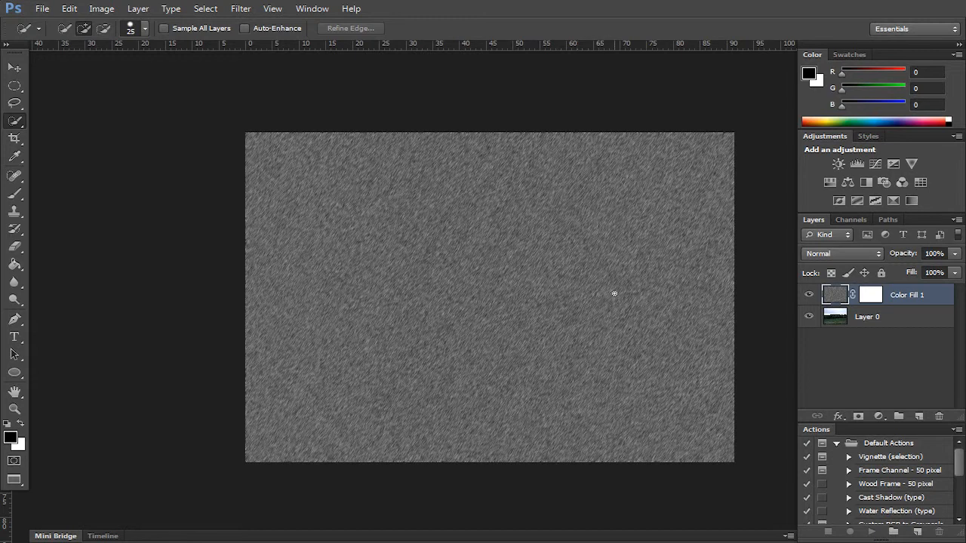
- Set the blurred noise layer's blend mode to Multiply and its opacity to 40%
{"action": "left_click", "coordinate": [854, 254]}
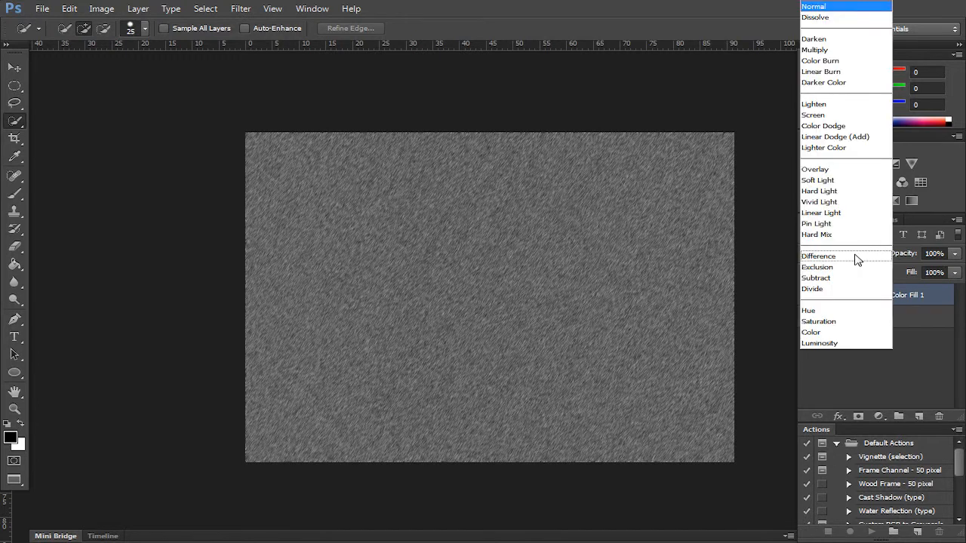
{"action": "left_click", "coordinate": [816, 50]}
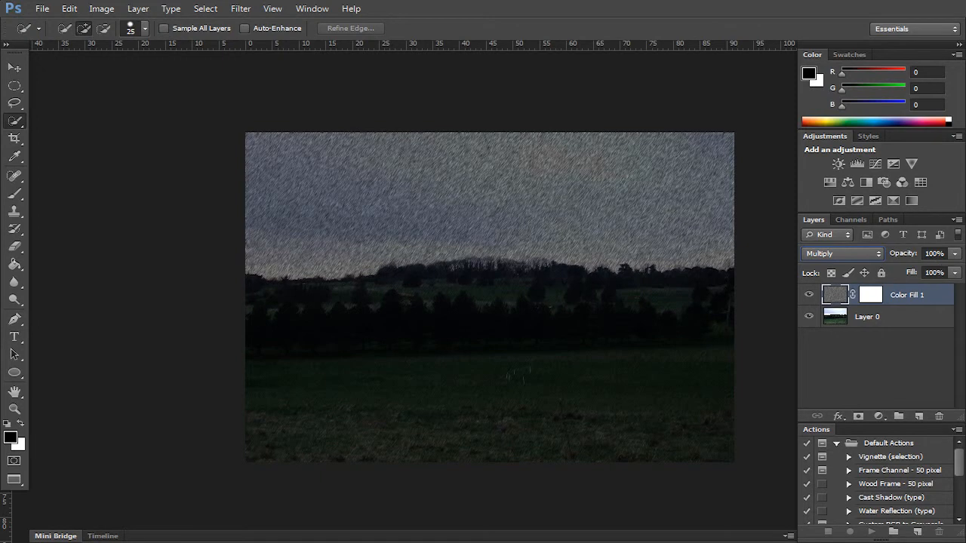
{"action": "left_click", "coordinate": [936, 255]}
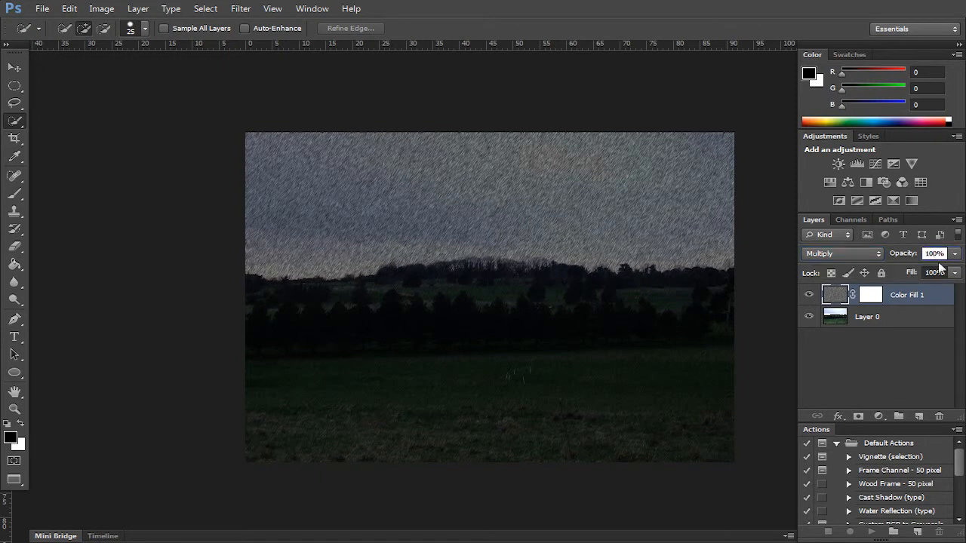
{"action": "left_click", "coordinate": [955, 255]}
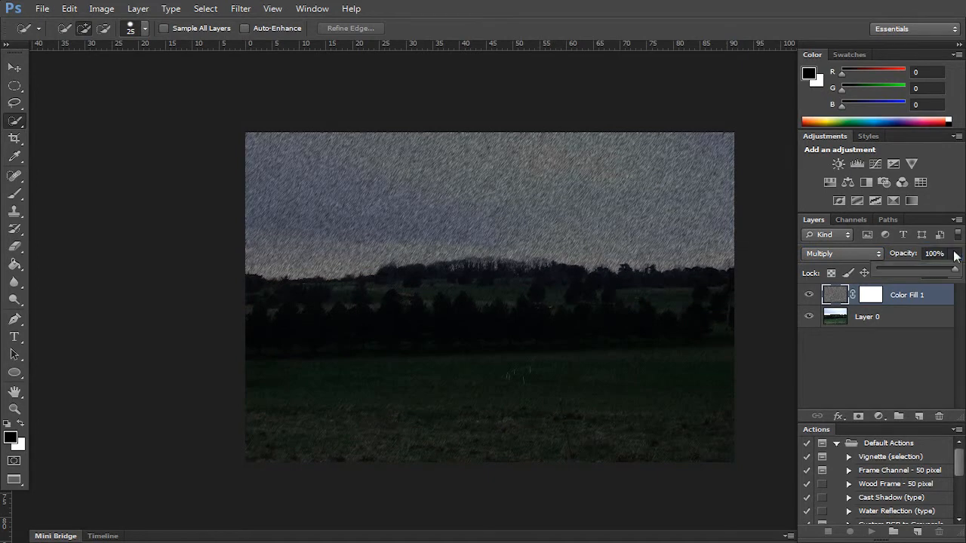
{"action": "left_click", "coordinate": [955, 256]}
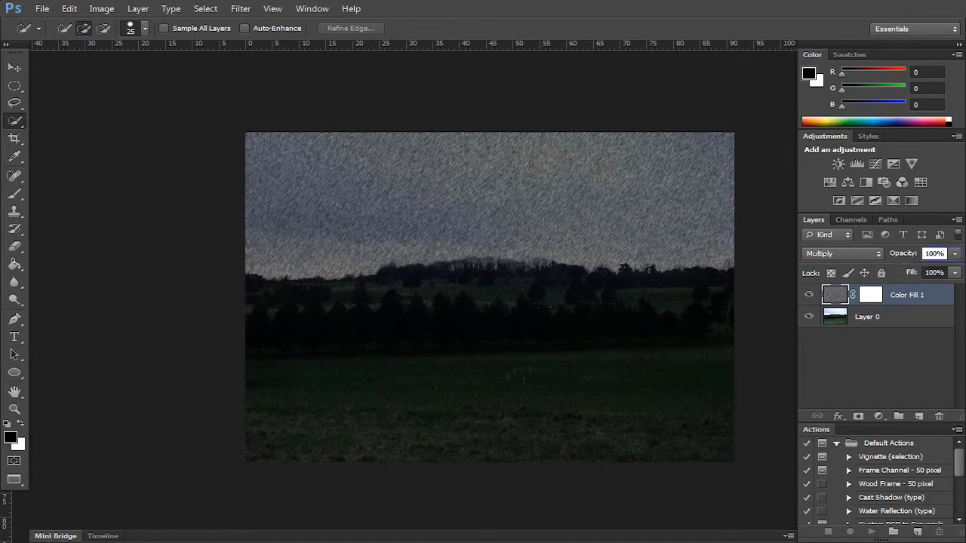
{"action": "scroll", "coordinate": [930, 254], "scroll_direction": "down", "scroll_amount": 4}
{"action": "scroll", "coordinate": [930, 255], "scroll_direction": "down", "scroll_amount": 4}
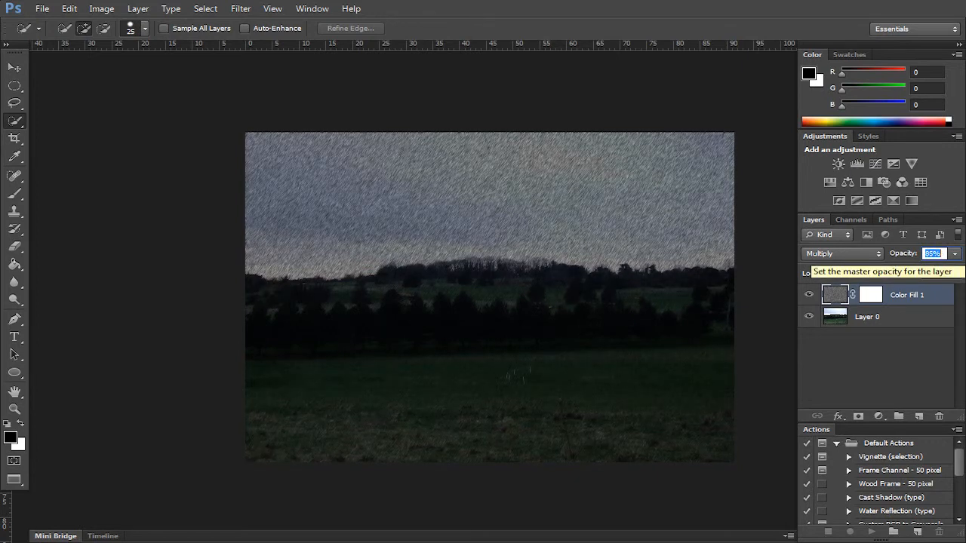
{"action": "scroll", "coordinate": [930, 254], "scroll_direction": "down", "scroll_amount": 2}
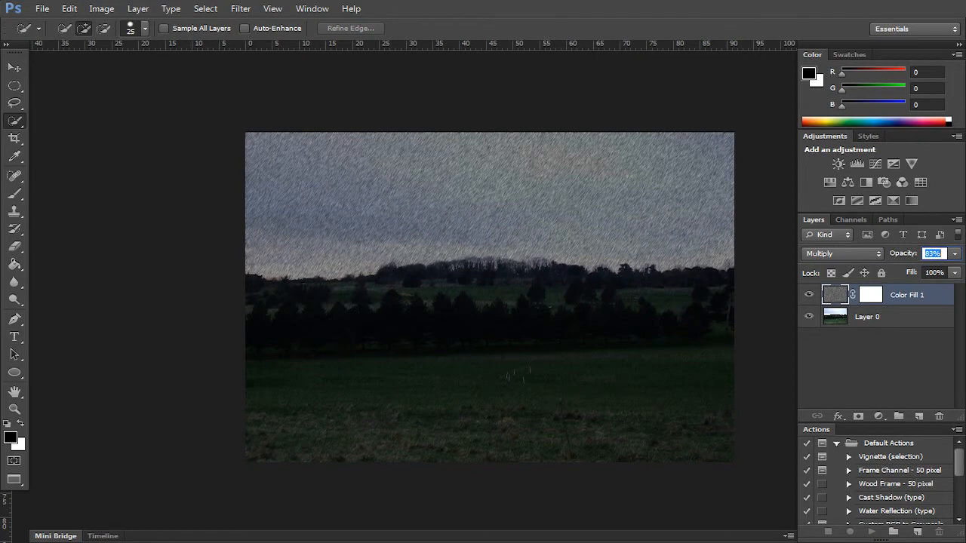
{"action": "scroll", "coordinate": [930, 254], "scroll_direction": "down", "scroll_amount": 1}
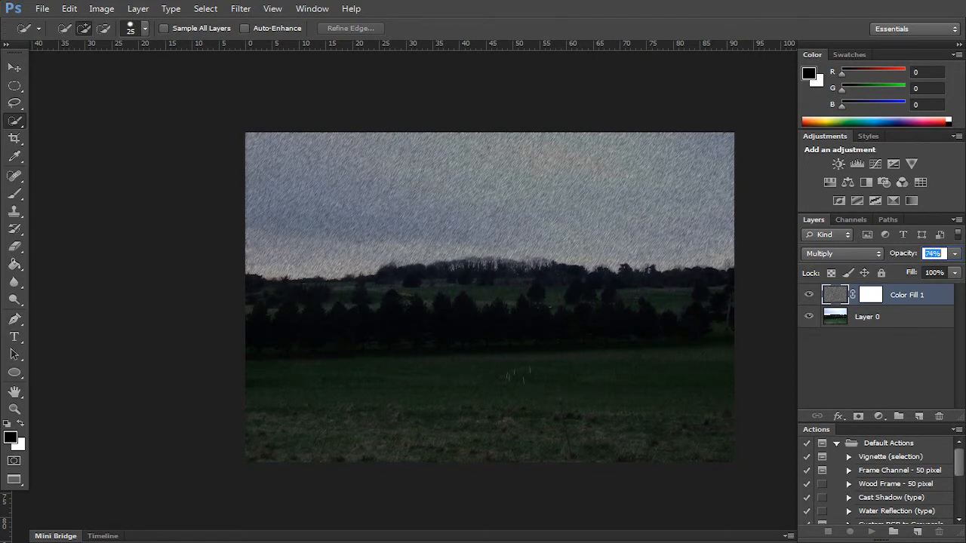
{"action": "scroll", "coordinate": [930, 254], "scroll_direction": "down", "scroll_amount": 4}
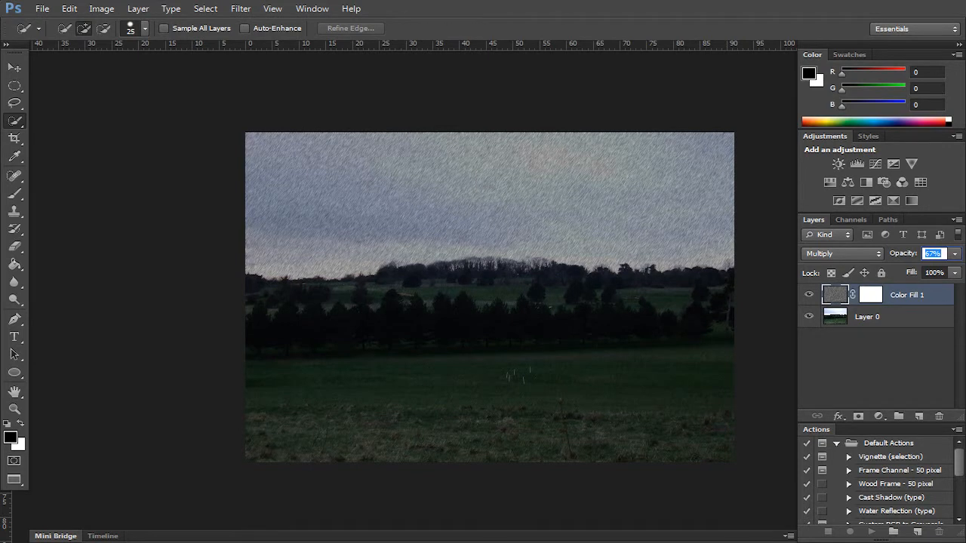
{"action": "type", "text": "40"}
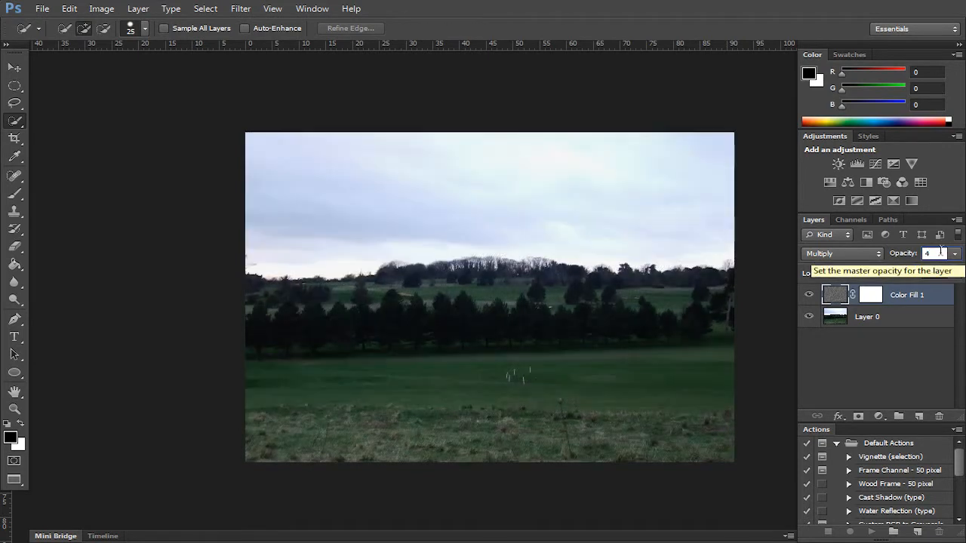
{"action": "key", "text": "Return"}
{"action": "left_click", "coordinate": [934, 253]}
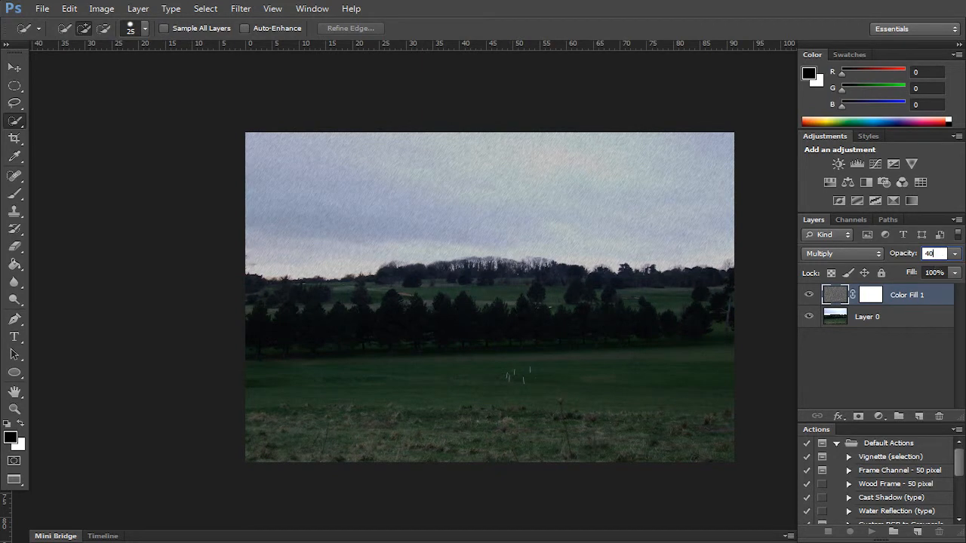
{"action": "left_click", "coordinate": [913, 359]}
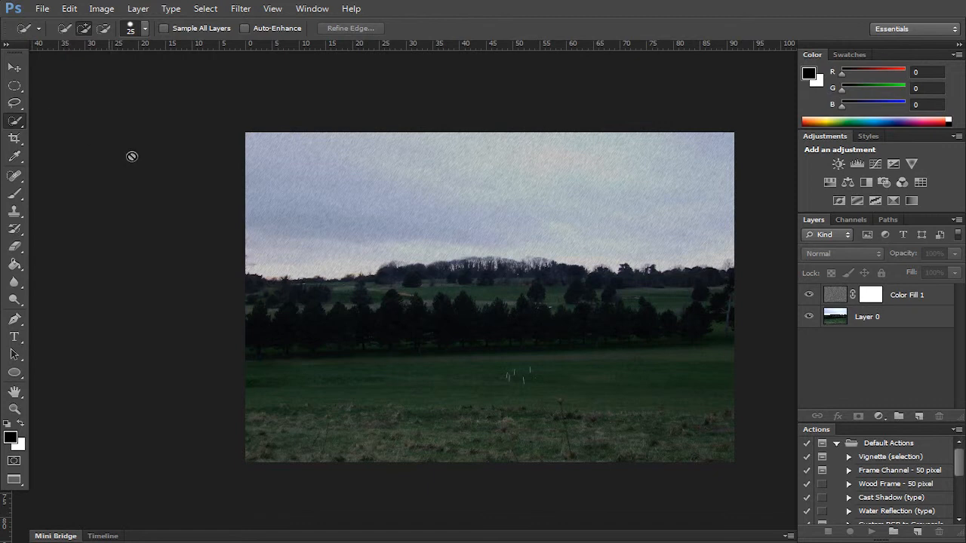
- Save the image as Rain.jpg in JPEG format in the Tutorial Images folder, with quality 12 (Maximum) and Baseline ("Standard")
{"action": "left_click", "coordinate": [41, 9]}
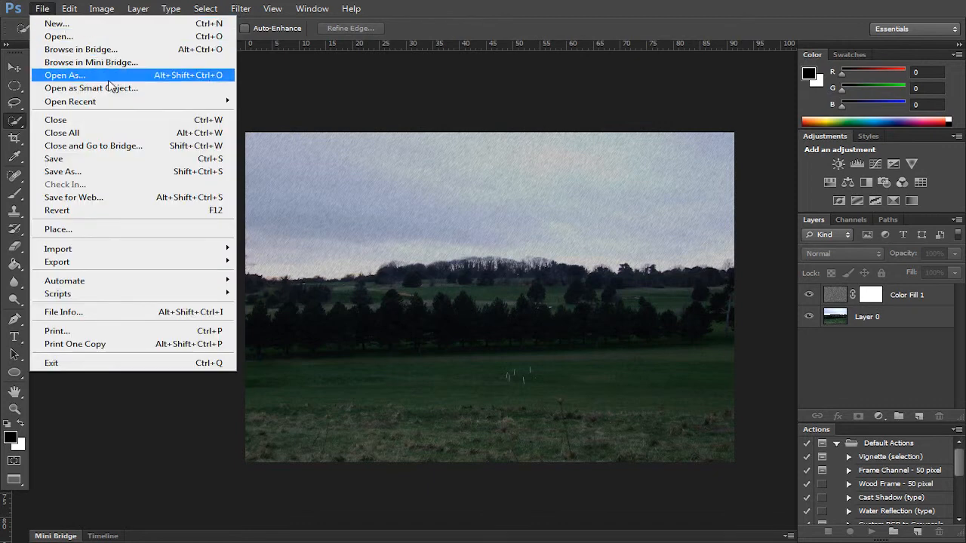
{"action": "left_click", "coordinate": [125, 172]}
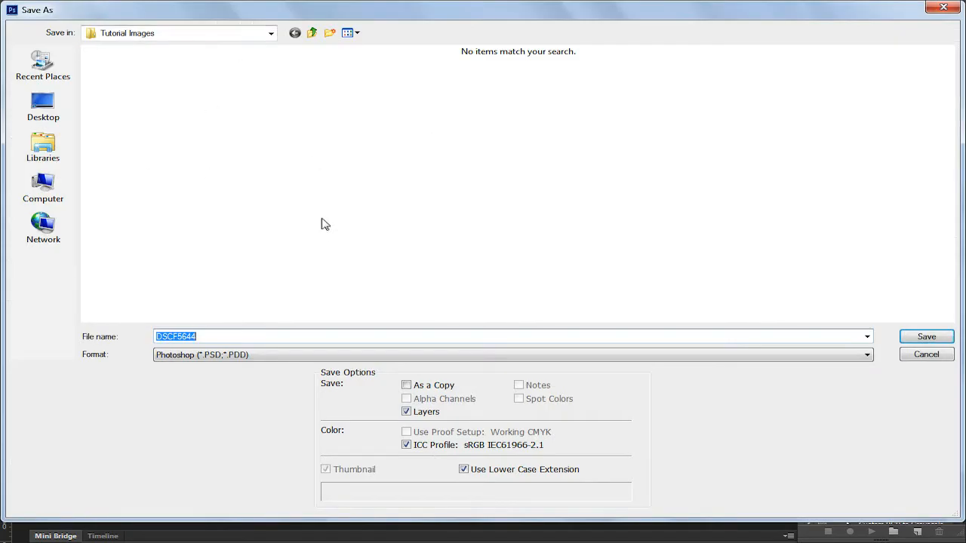
{"action": "type", "text": "Rain"}
{"action": "left_click", "coordinate": [233, 361]}
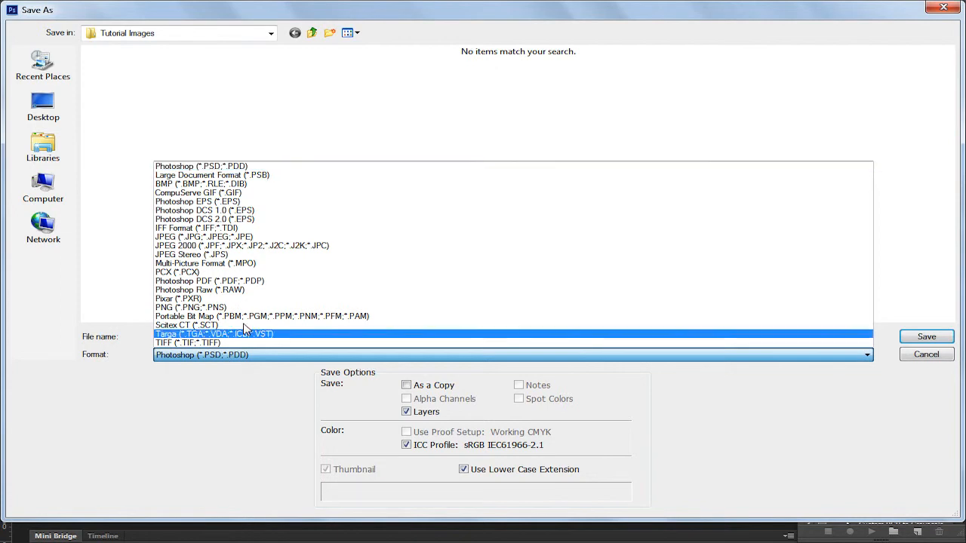
{"action": "left_click", "coordinate": [217, 238]}
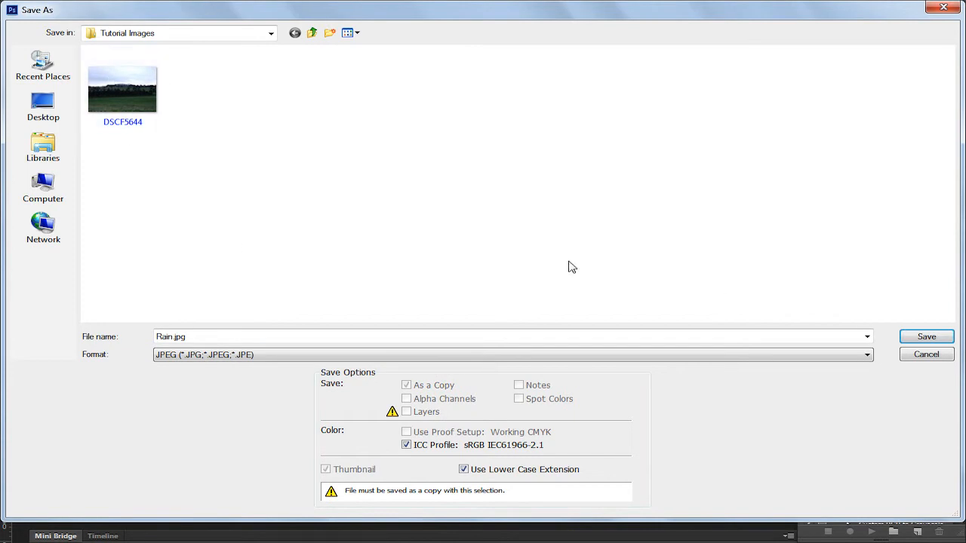
{"action": "left_click", "coordinate": [921, 338]}
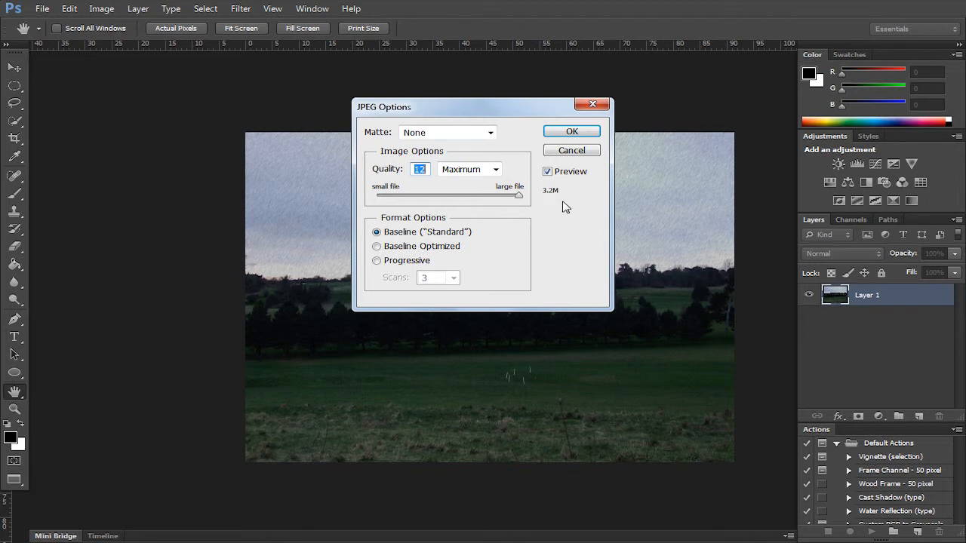
{"action": "left_click", "coordinate": [567, 133]}
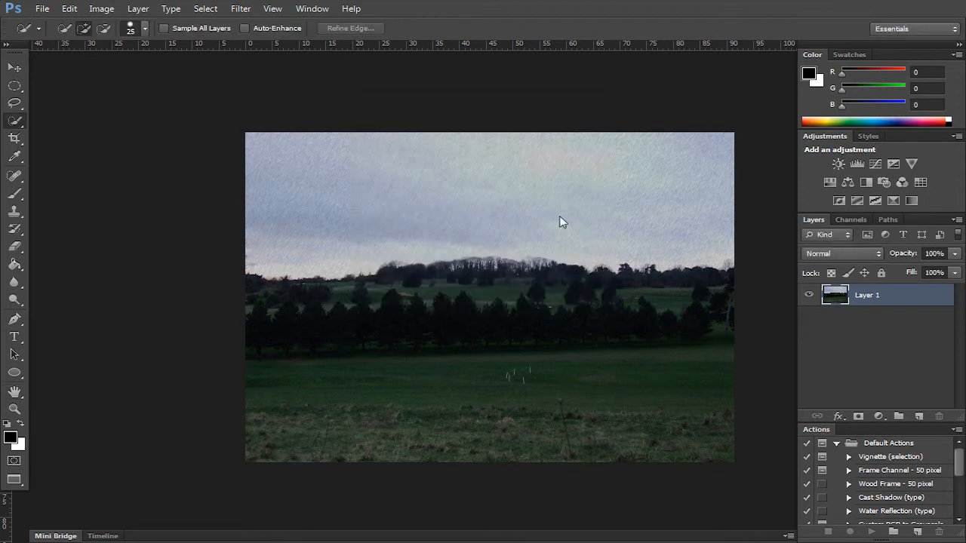